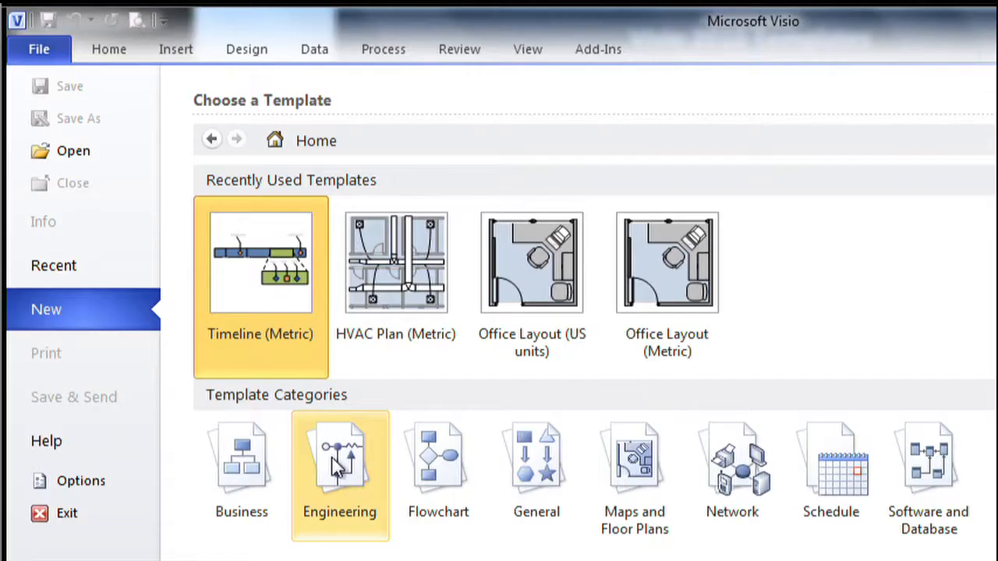
Examine the templates offered in the Engineering, Flowchart, General, and Maps and Floor Plans categories
left_click(221, 304)
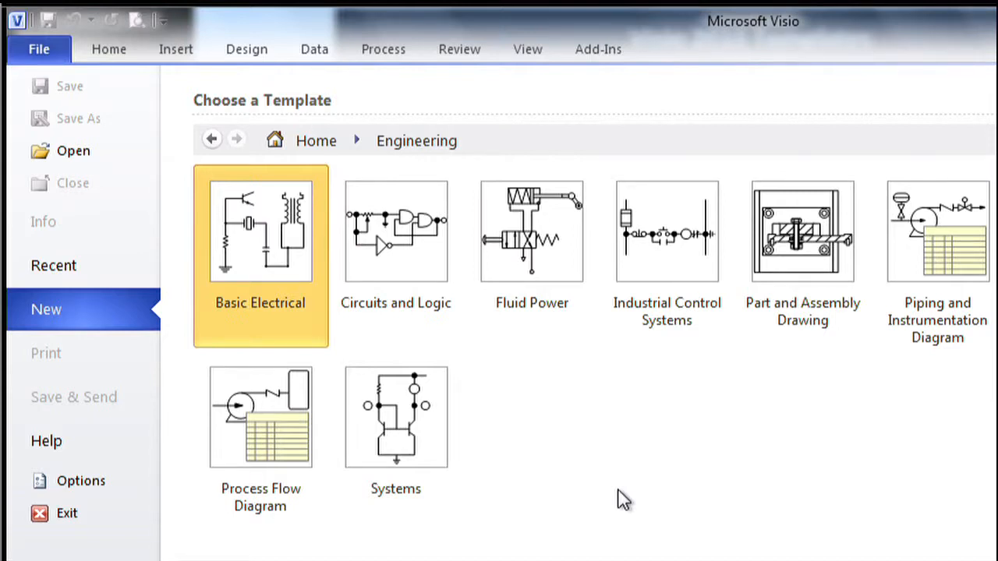
left_click(314, 140)
left_click(438, 465)
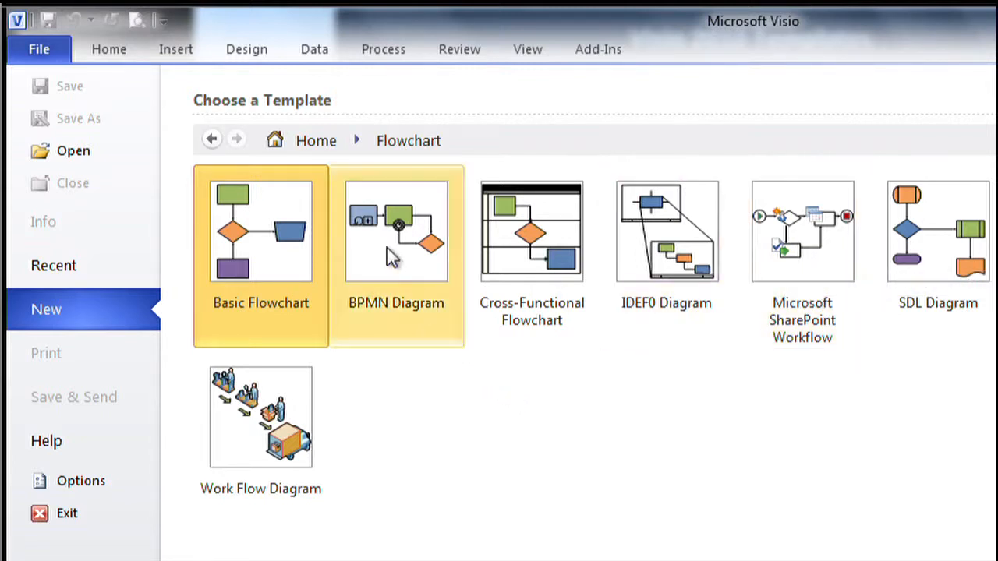
left_click(303, 140)
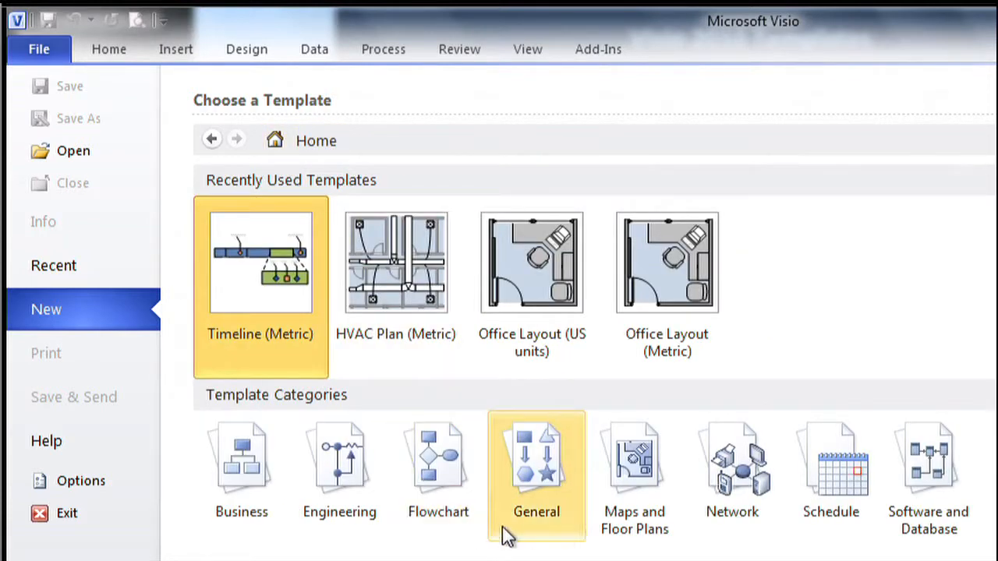
left_click(537, 458)
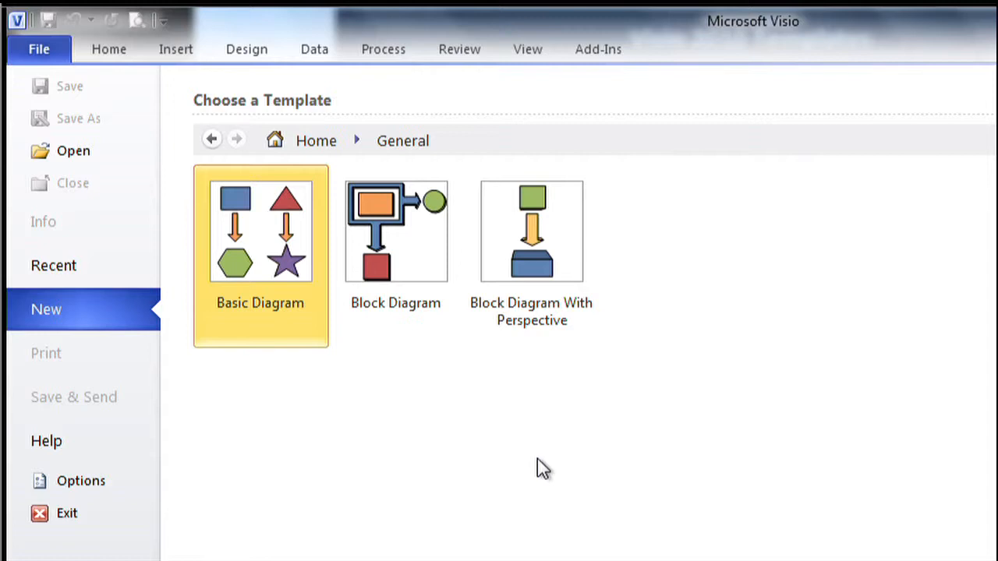
left_click(318, 143)
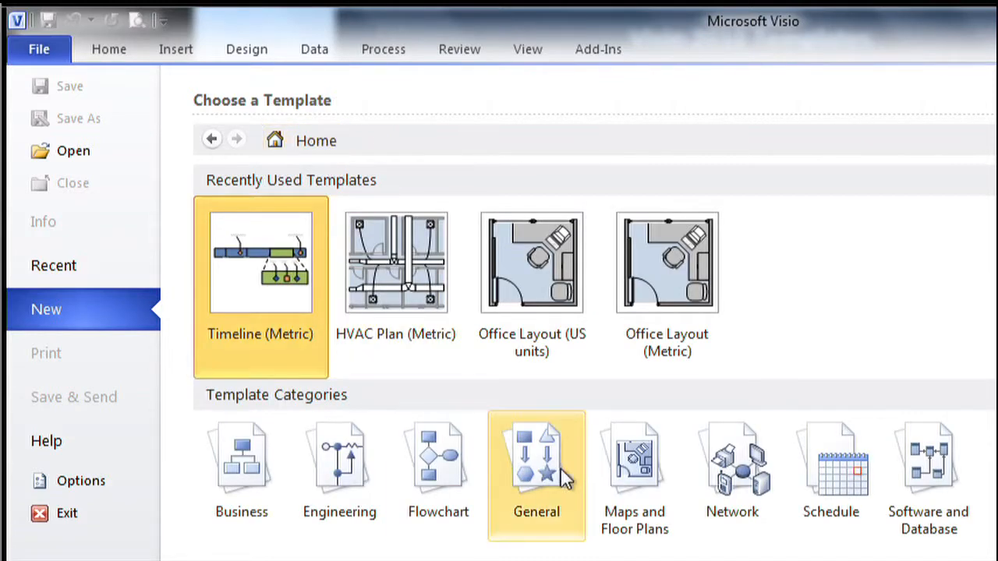
left_click(632, 462)
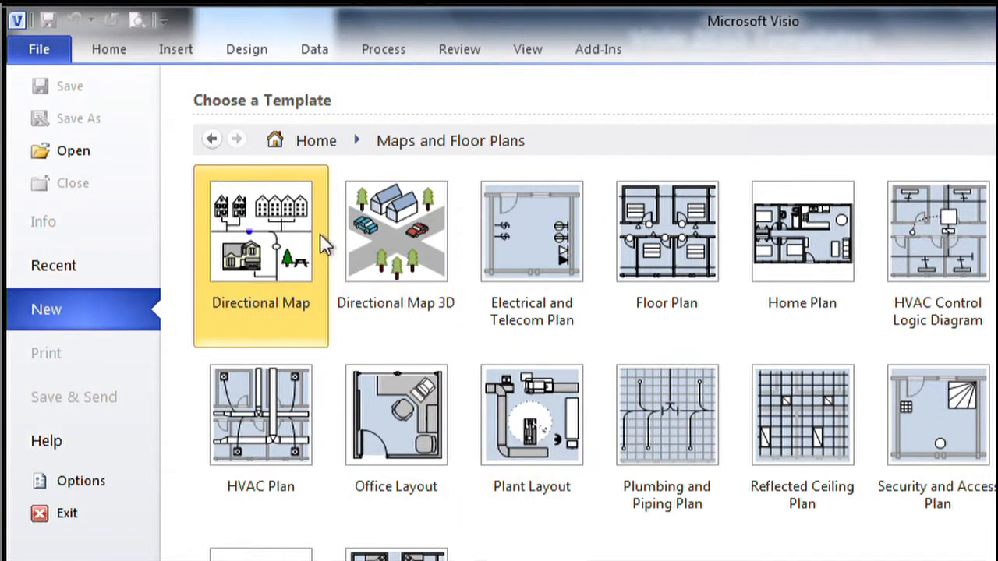
Examine the templates offered in the Network, Schedule, and Software and Database categories
left_click(314, 139)
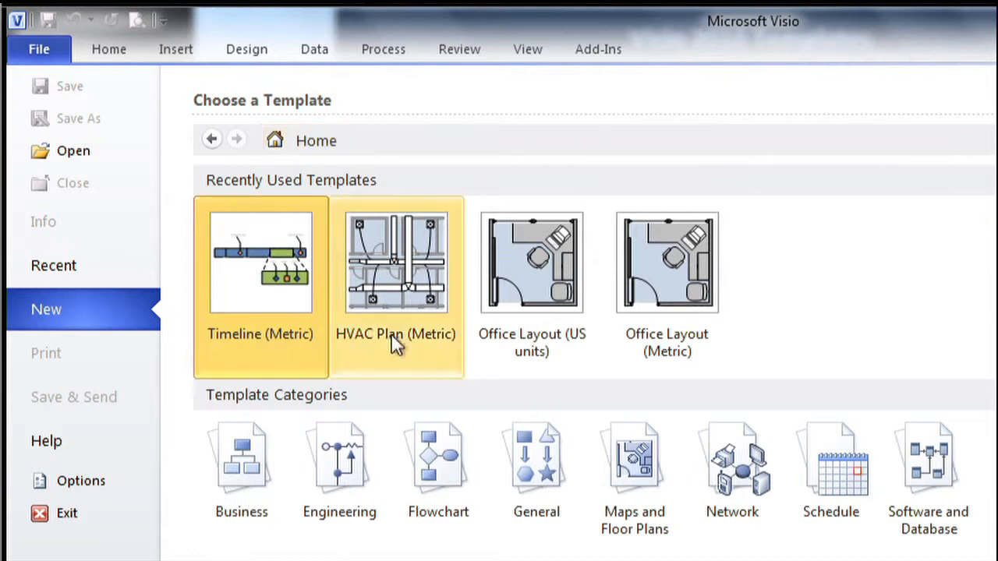
left_click(728, 471)
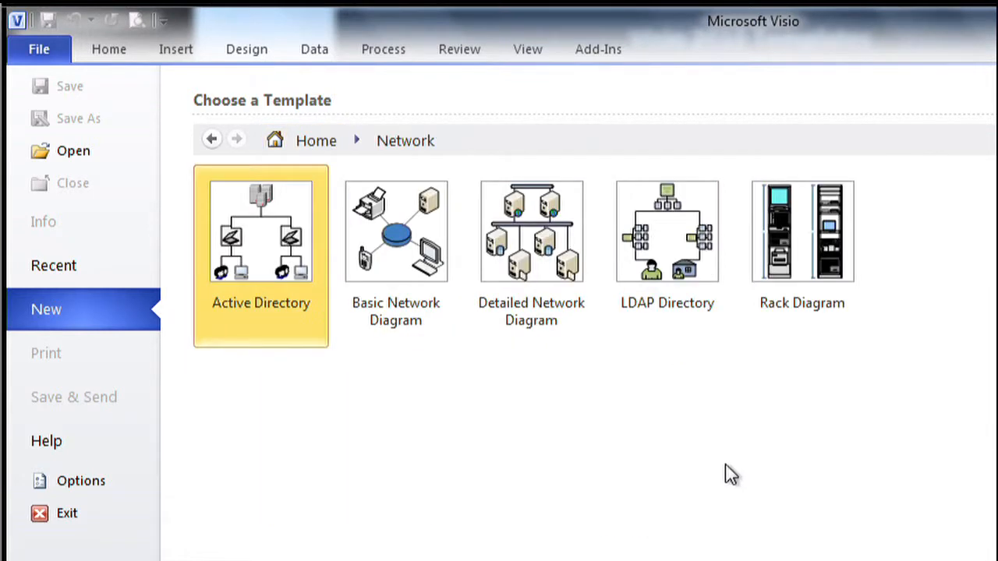
left_click(399, 265)
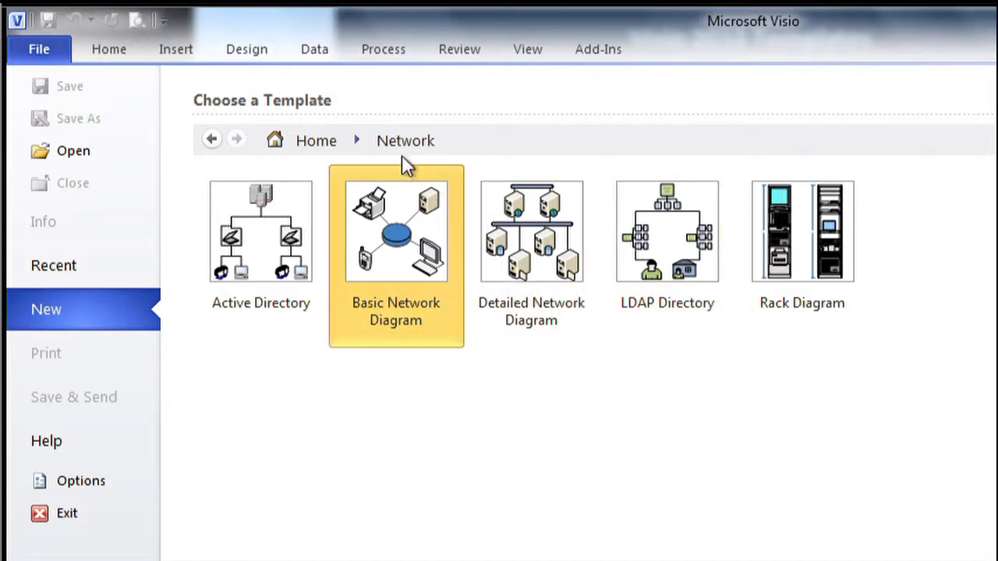
left_click(321, 142)
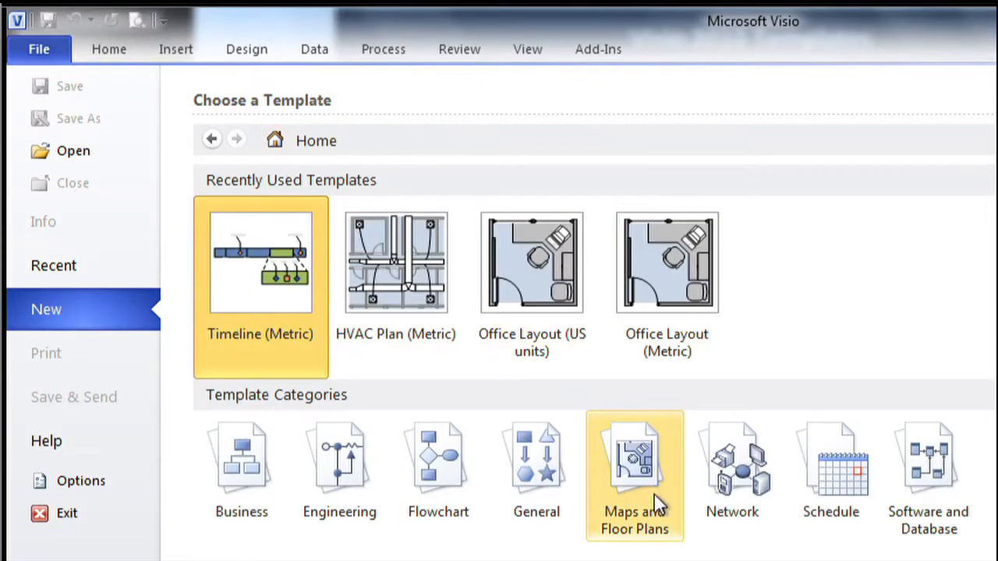
left_click(828, 478)
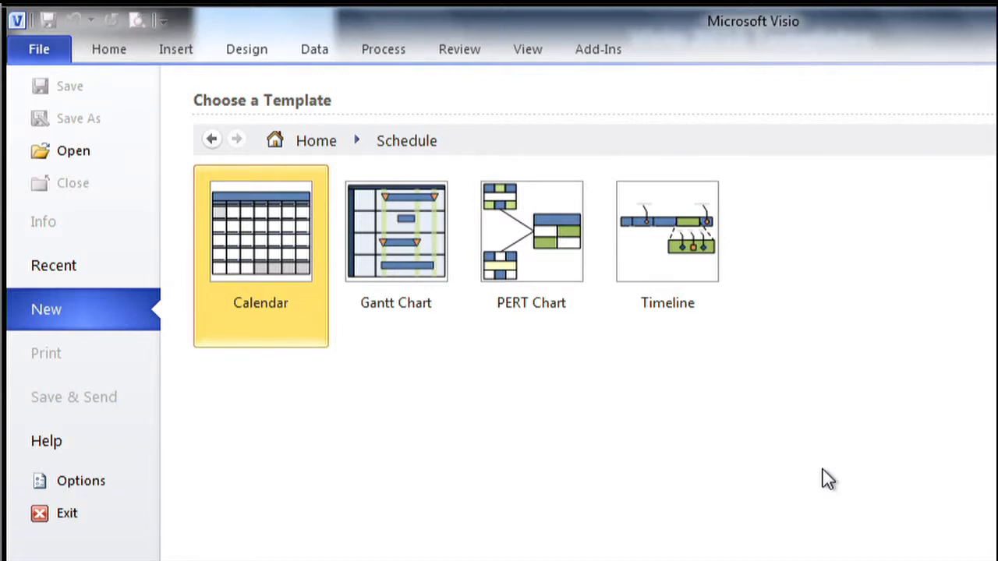
left_click(315, 147)
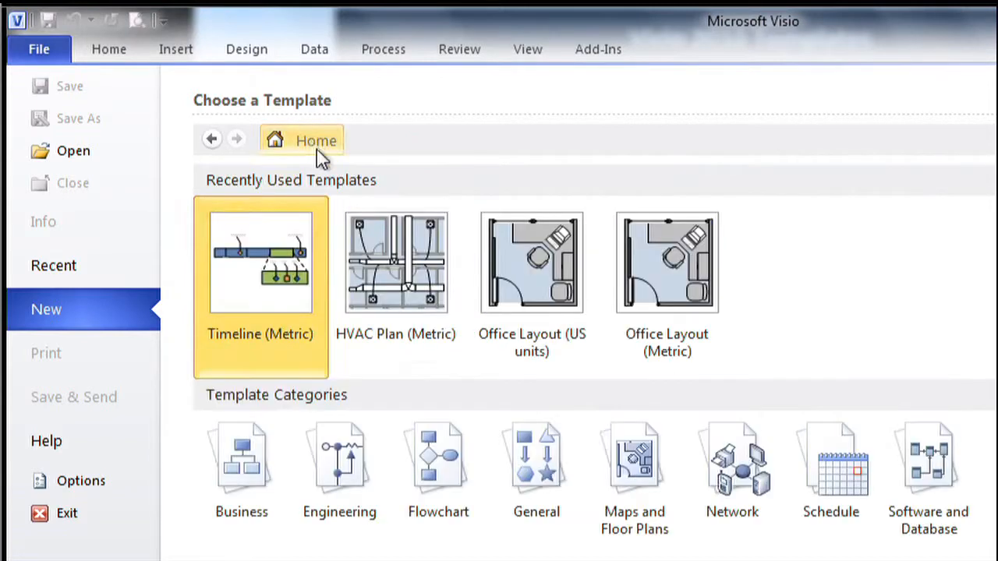
left_click(925, 472)
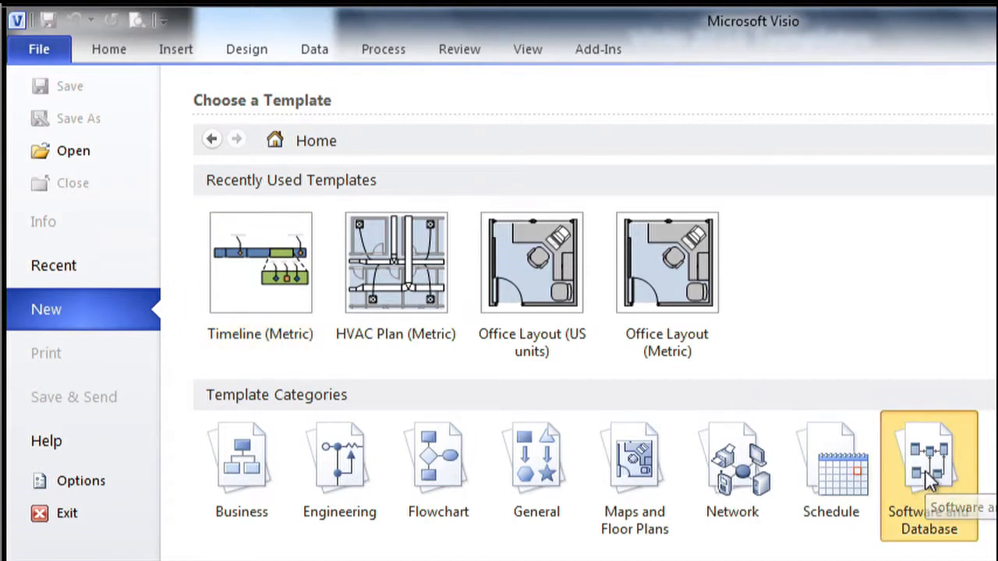
left_click(928, 481)
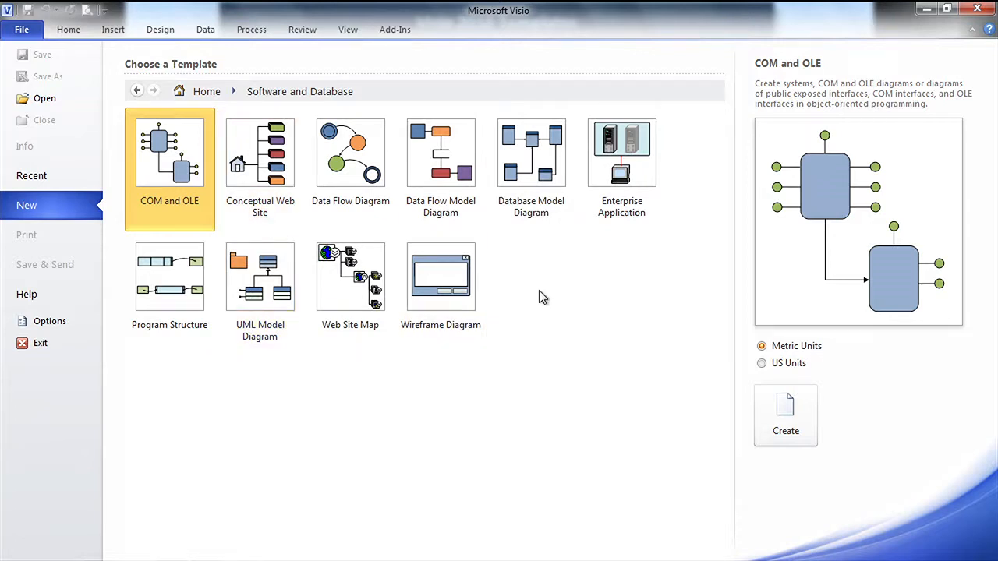
Create a new drawing from the HVAC Plan template in the Maps and Floor Plans category
left_click(204, 92)
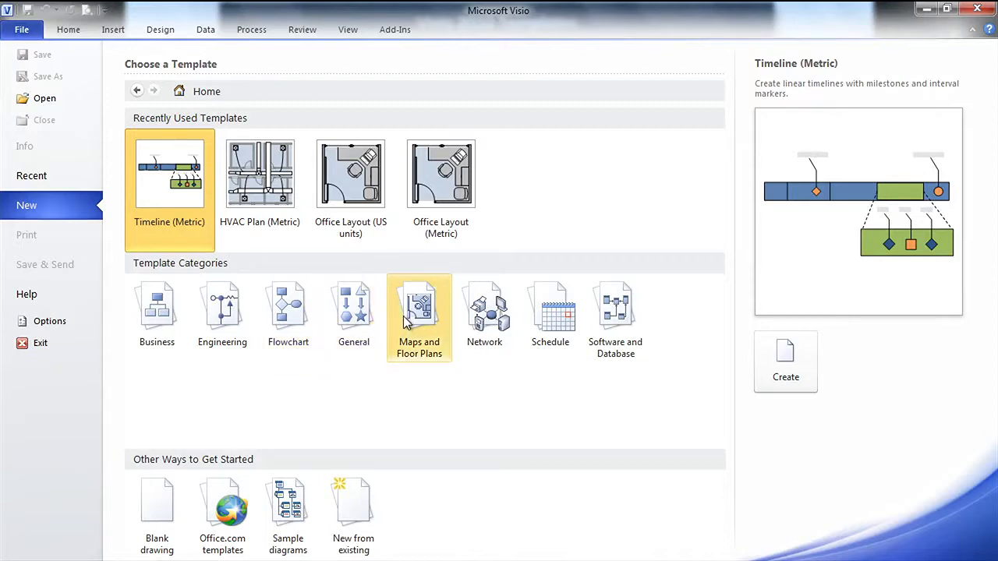
left_click(414, 311)
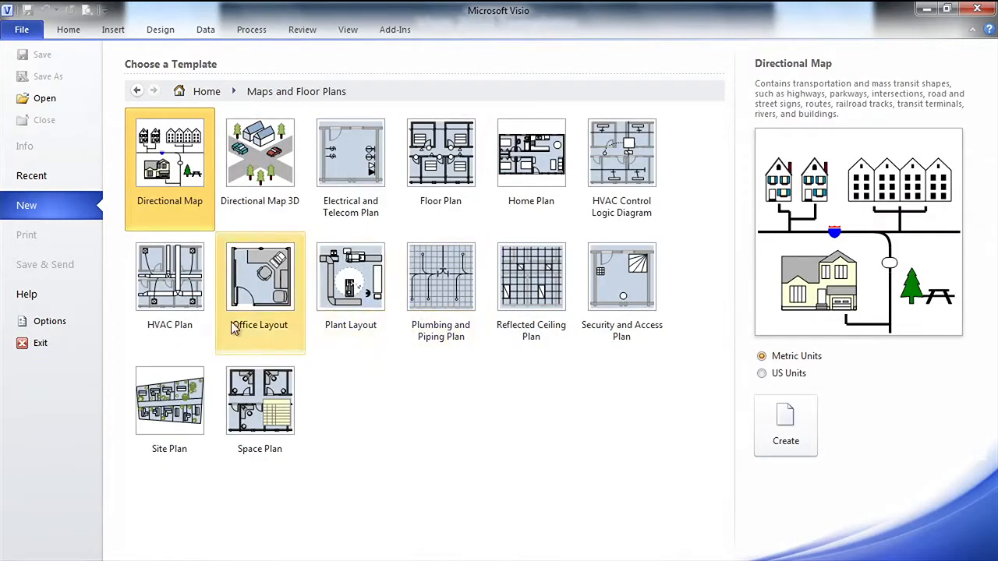
double_click(170, 287)
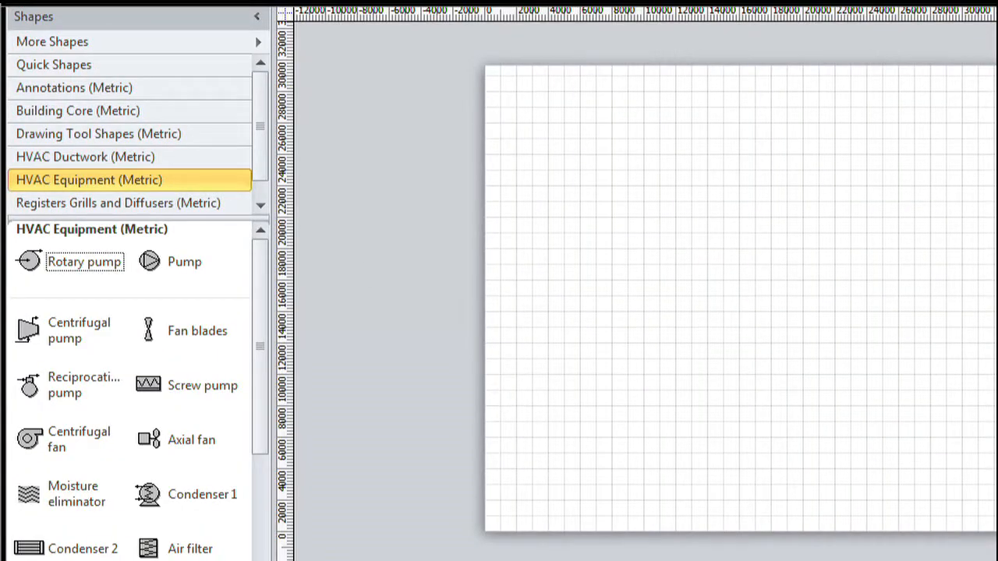
Place a straight duct from the HVAC Ductwork (Metric) shapes in the upper-left part of the page
scroll(645, 291, "up", 3)
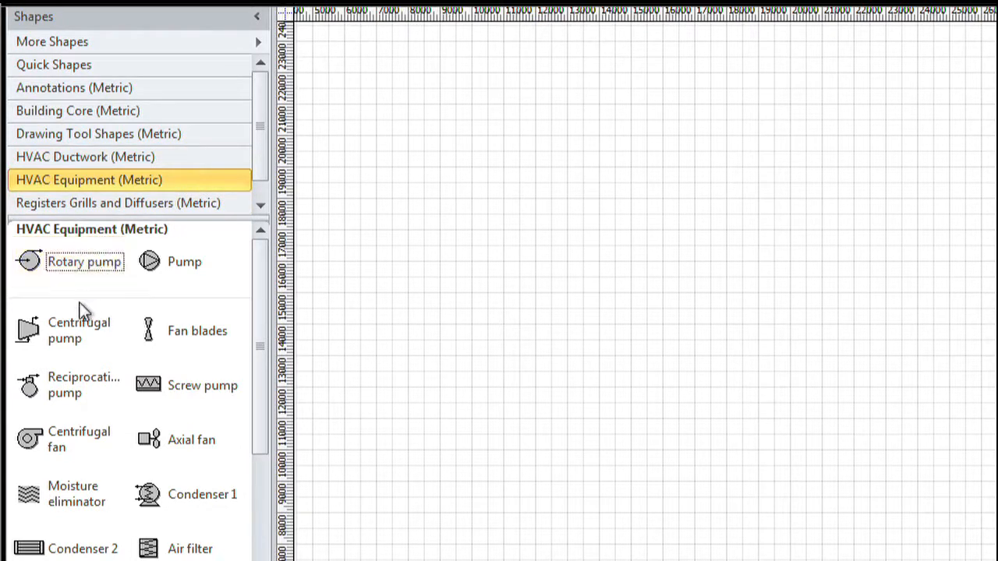
left_click(68, 158)
left_click_drag(67, 272, 462, 248)
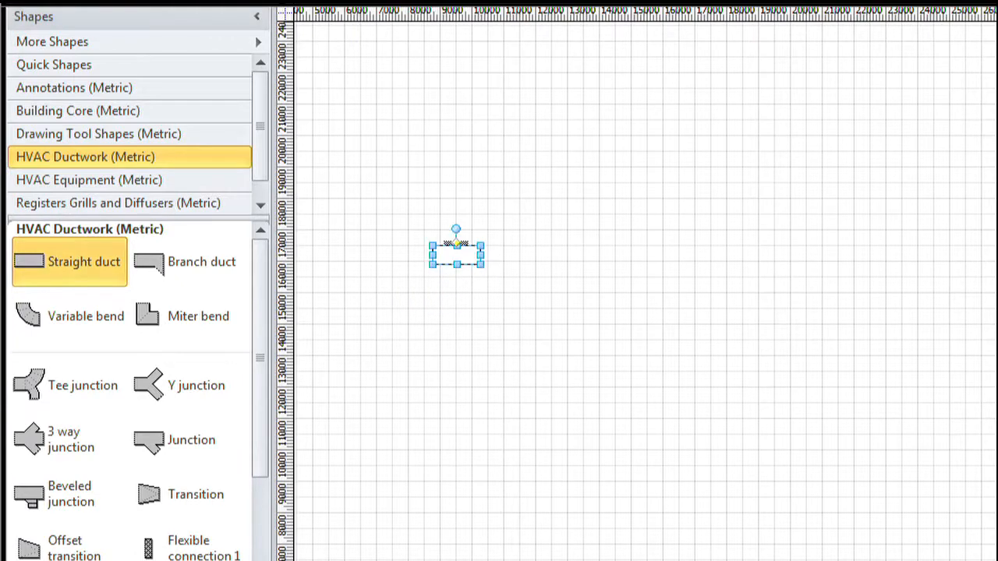
Lengthen the straight duct toward the right to about 3850 mm and deselect it
scroll(645, 291, "up", 6)
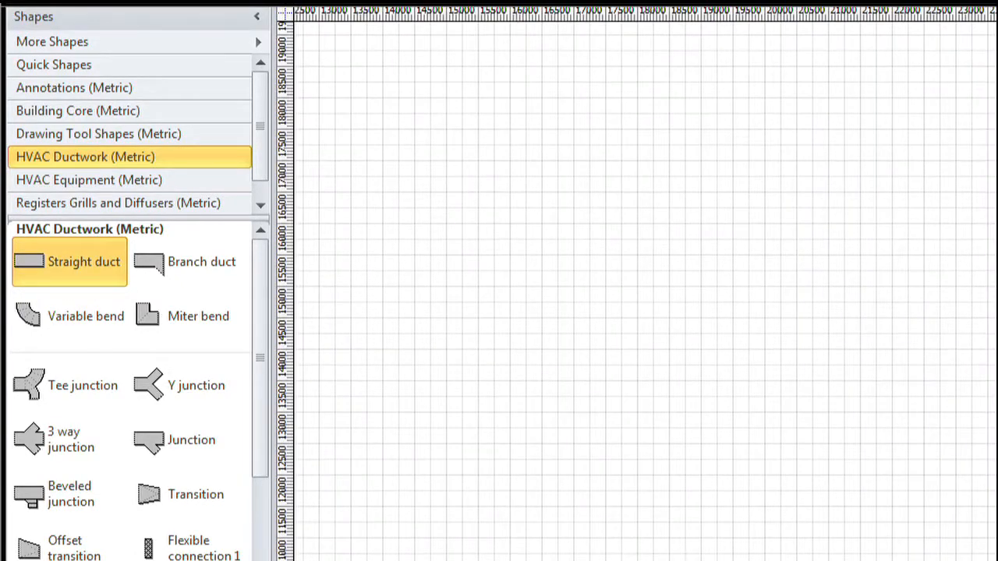
scroll(645, 291, "left", 6)
scroll(645, 291, "right", 2)
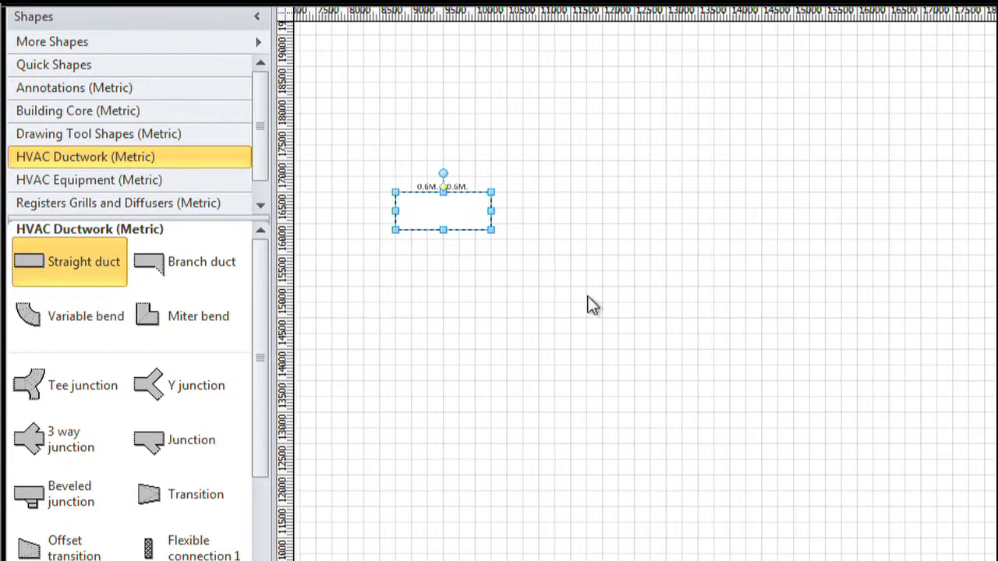
left_click_drag(501, 211, 641, 228)
left_click(576, 260)
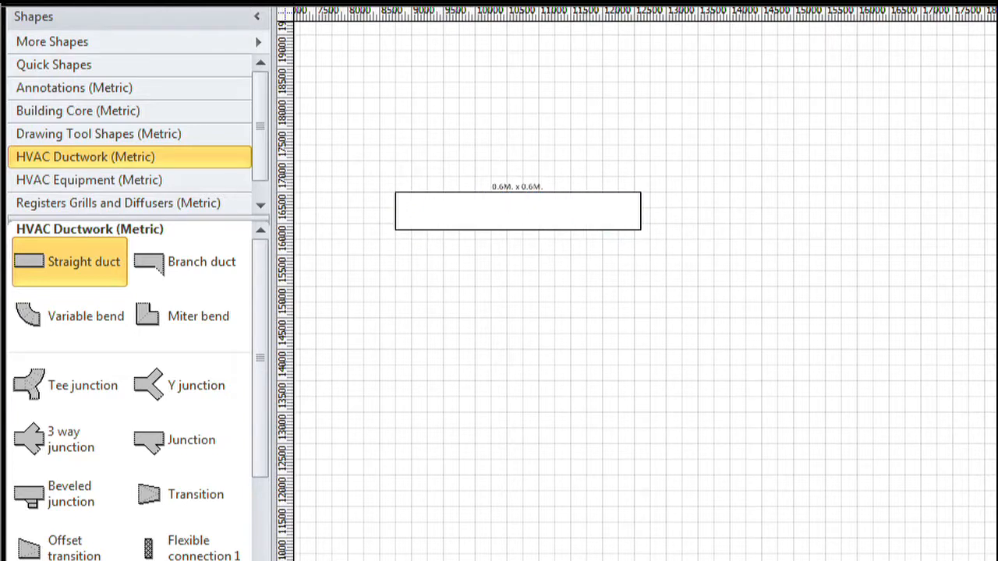
Attach a variable bend to the right end of the straight duct so that it curves upward
scroll(645, 292, "up", 1)
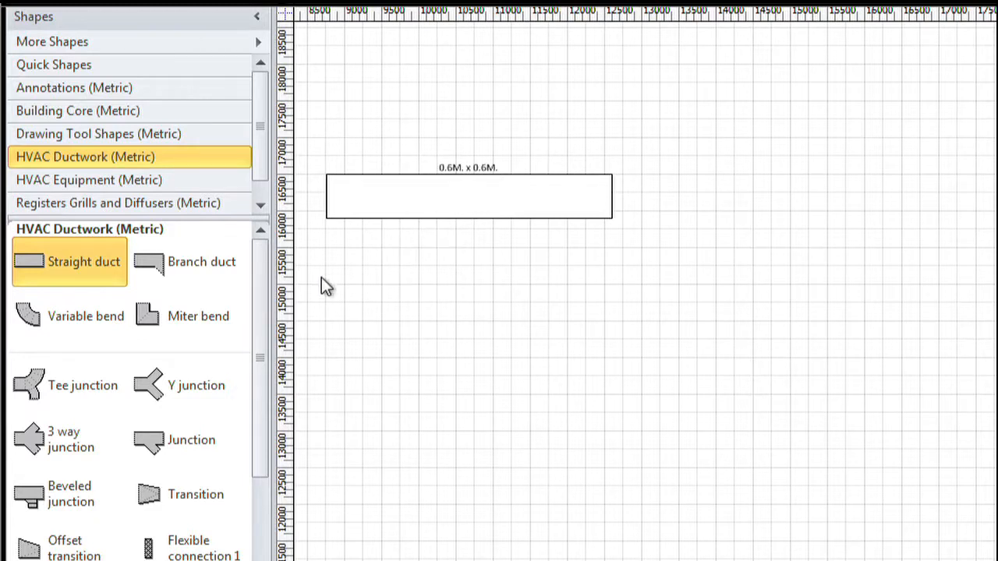
left_click_drag(33, 326, 611, 212)
left_click(631, 265)
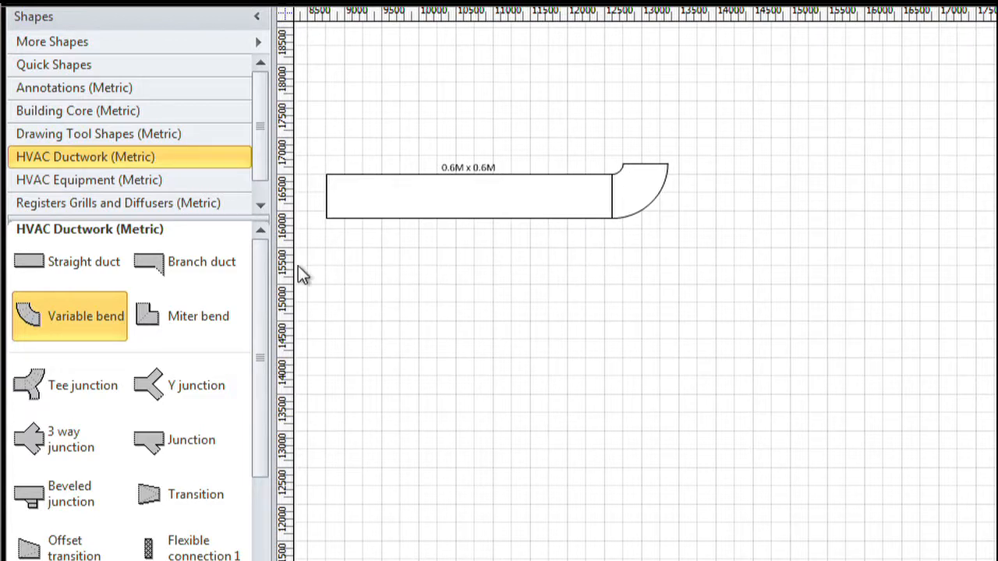
Attach a second variable bend to the upper end of the first bend and flip its orientation toward the right
left_click_drag(34, 312, 646, 201)
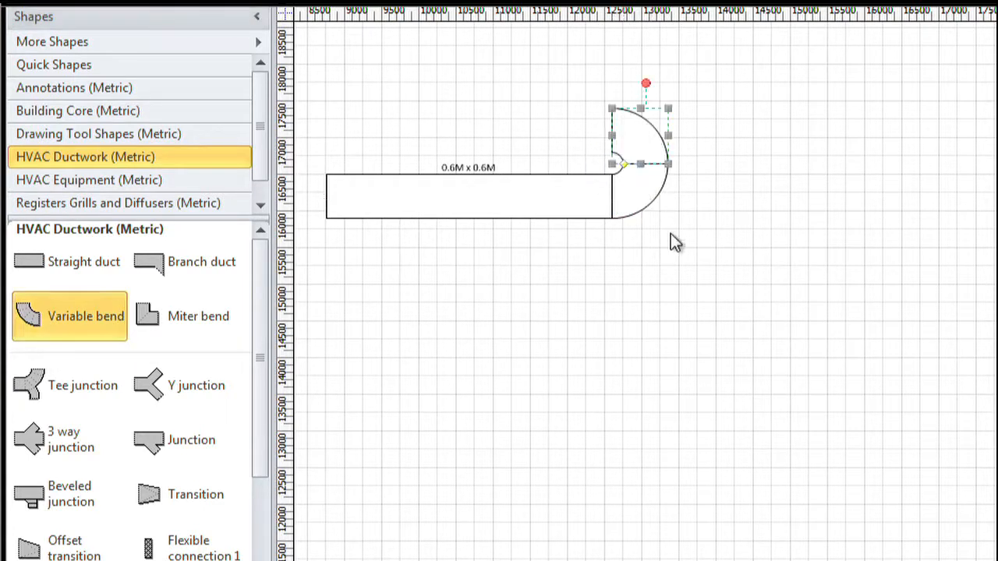
left_click(690, 273)
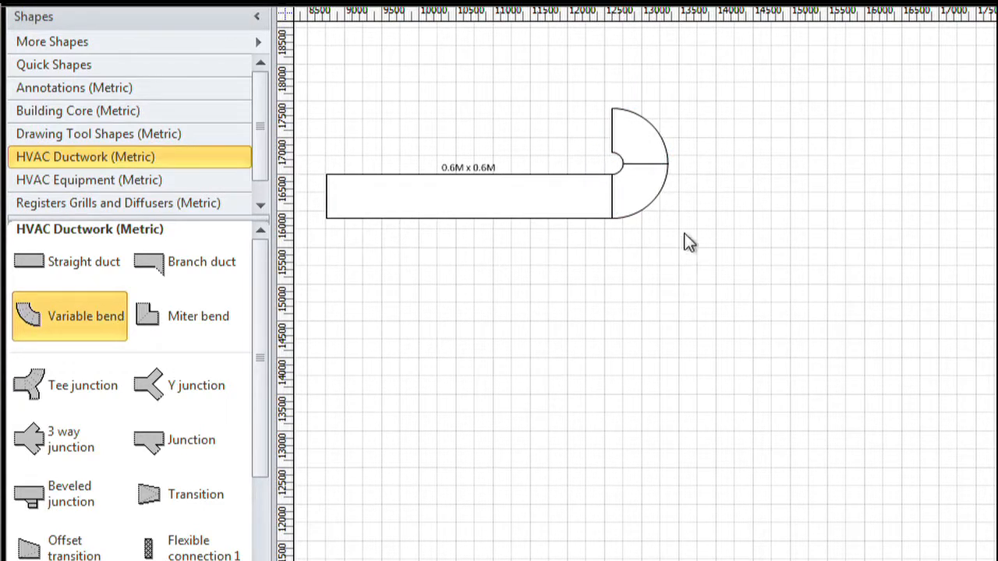
right_click(629, 131)
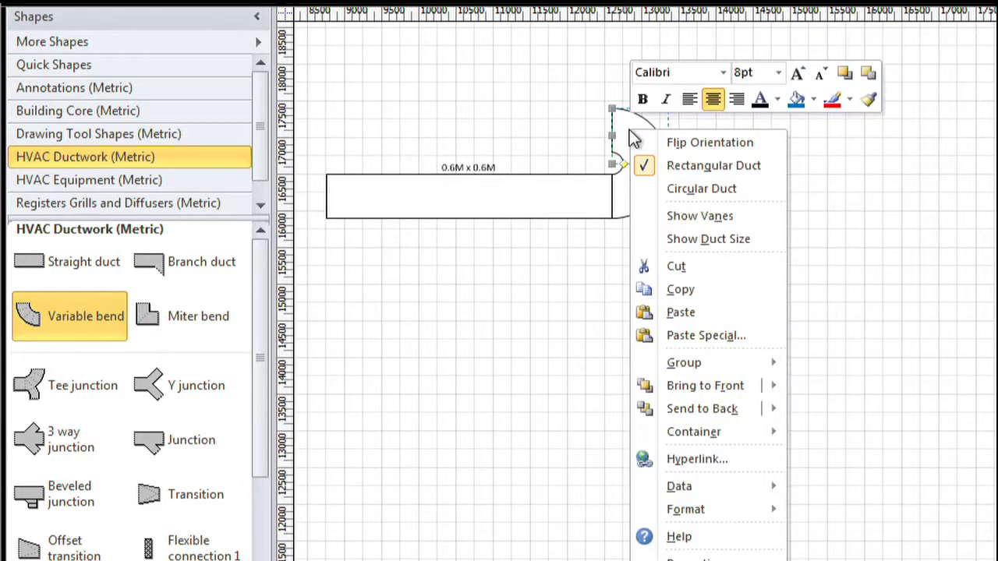
left_click(699, 145)
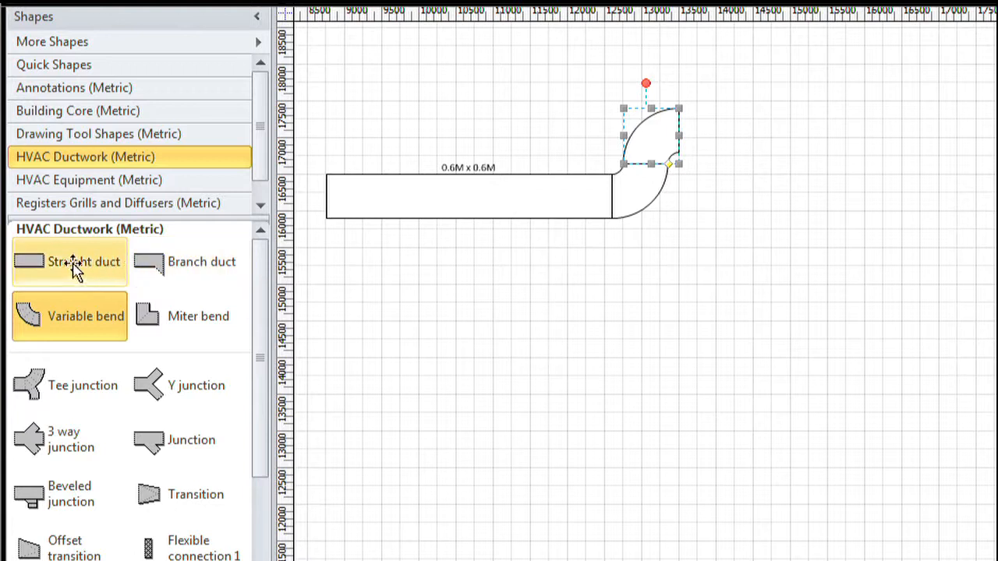
Attach a straight duct about 2000 mm long to the second bend, with a Y junction at the duct's right end
left_click_drag(28, 258, 827, 130)
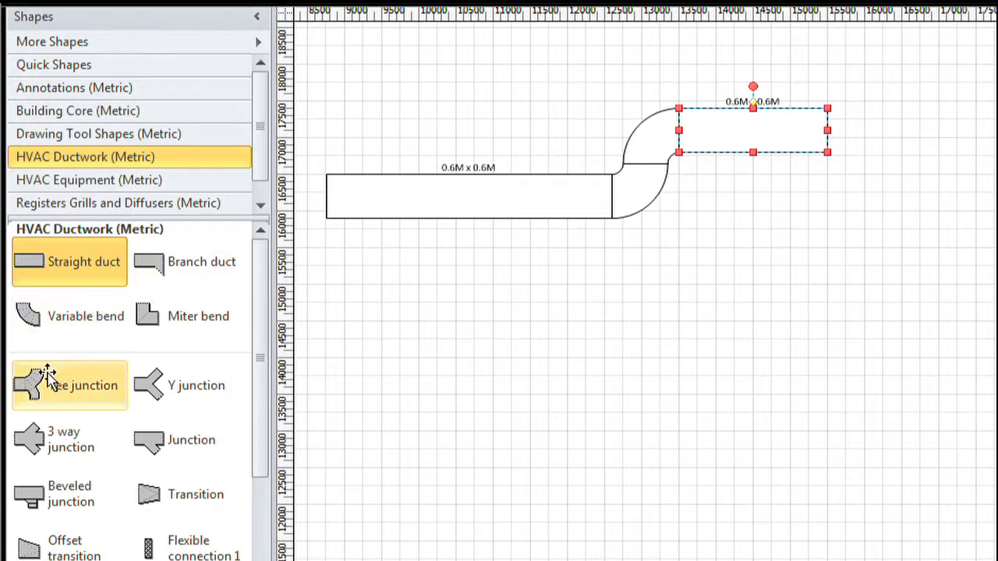
left_click_drag(180, 383, 861, 130)
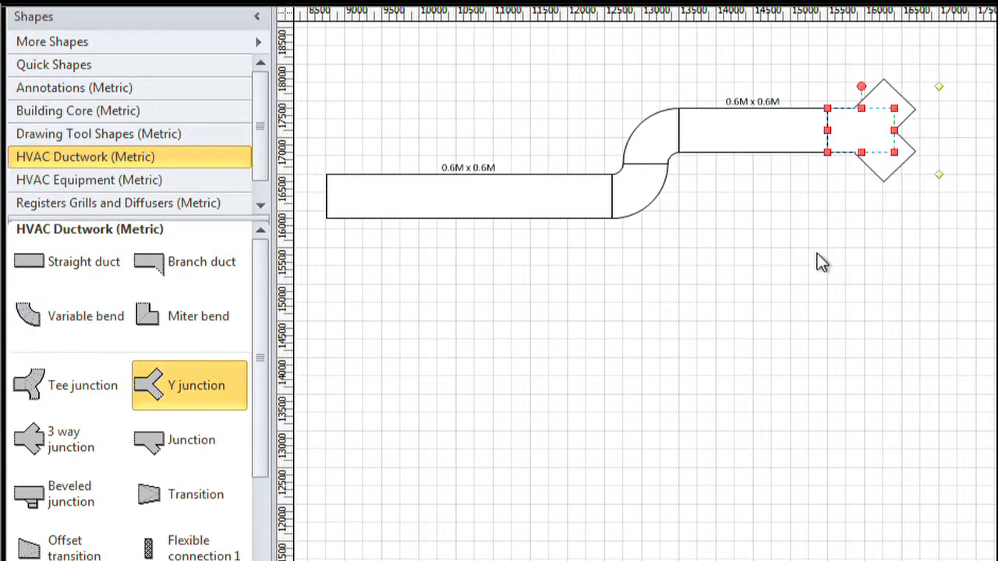
left_click(828, 217)
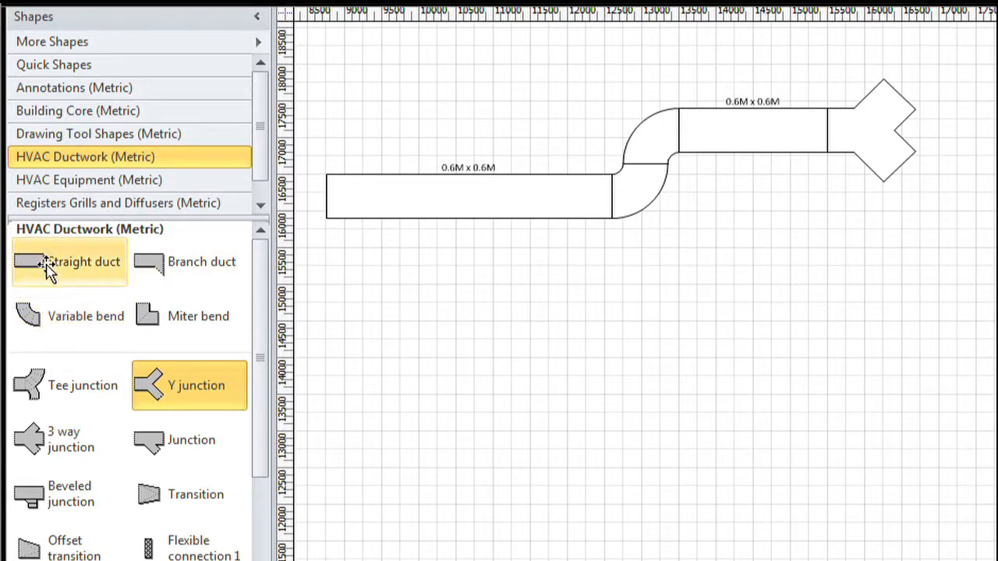
Attach a straight duct to the lower branch of the Y junction, aligned with the branch's diagonal direction
left_click_drag(34, 262, 988, 195)
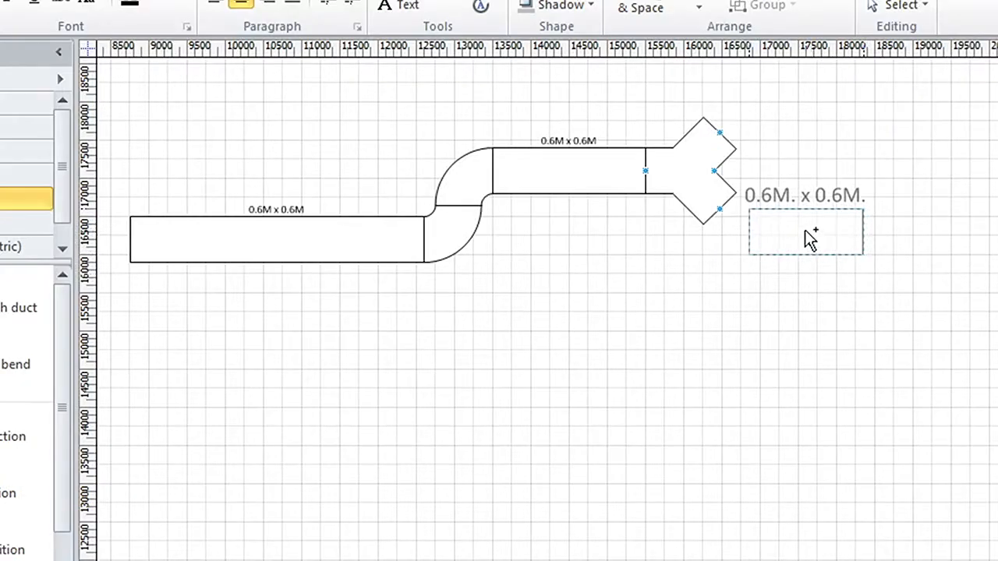
left_click_drag(811, 237, 772, 223)
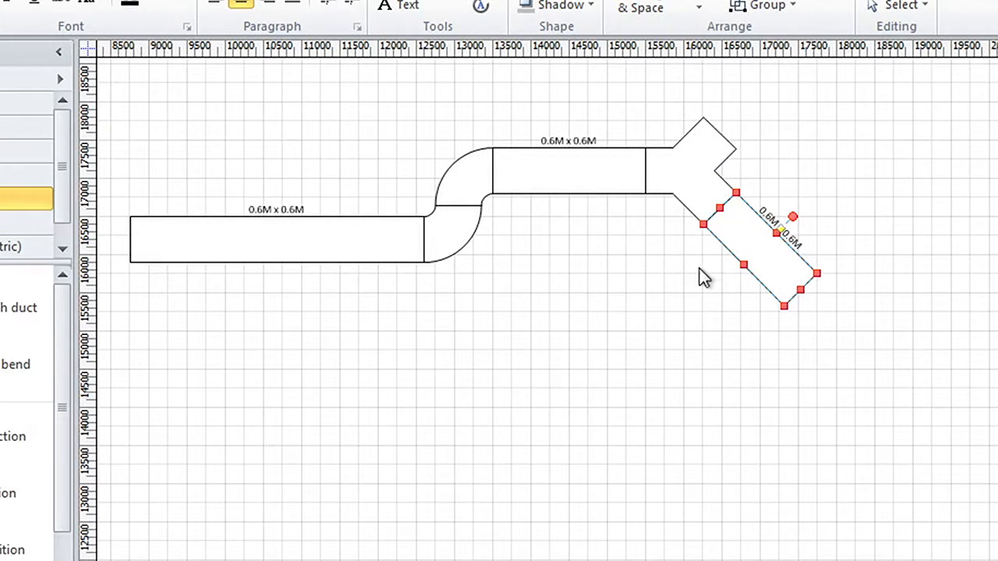
left_click(743, 306)
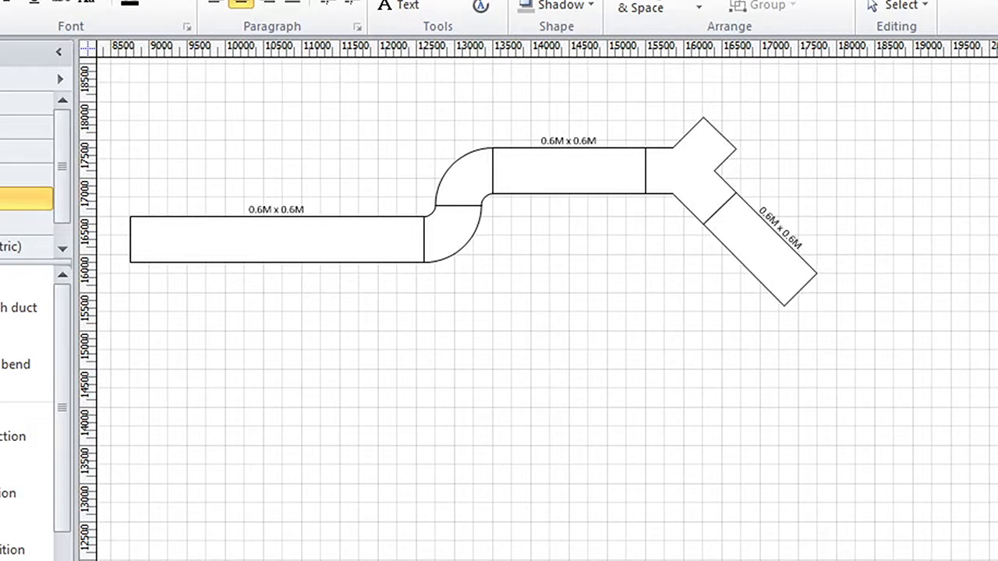
Create a new drawing from the Timeline template in the Schedule category
key("alt+f")
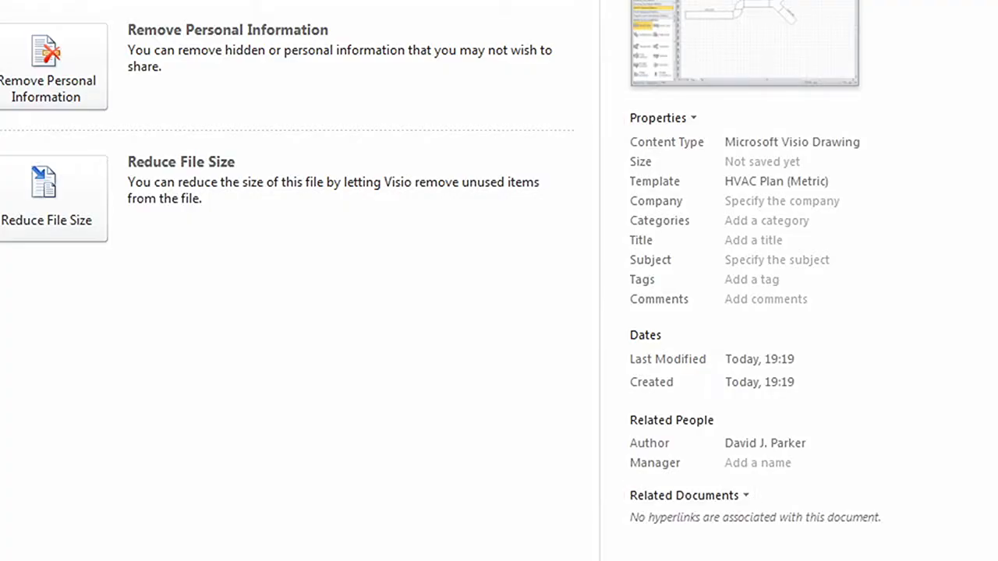
left_click(2, 148)
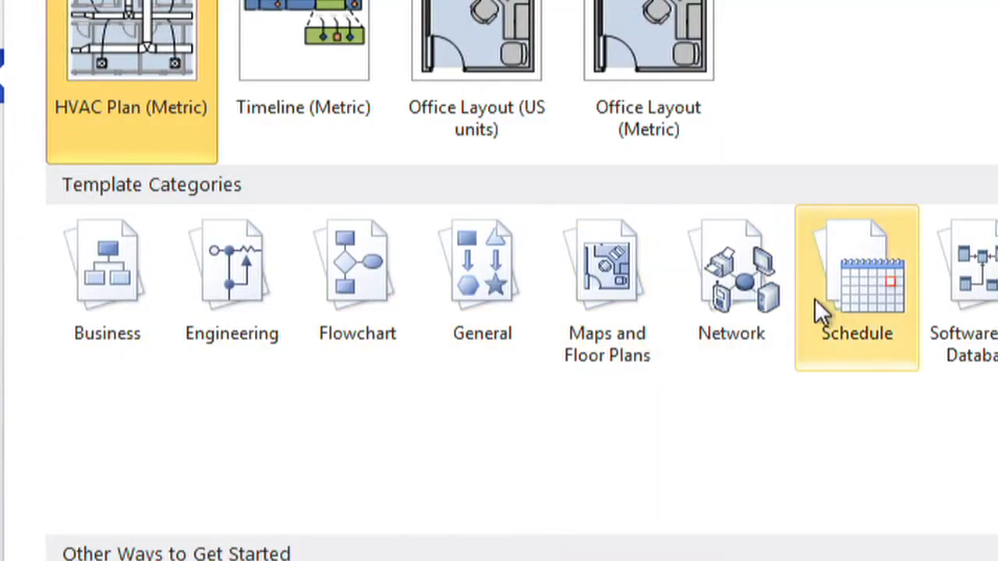
left_click(855, 284)
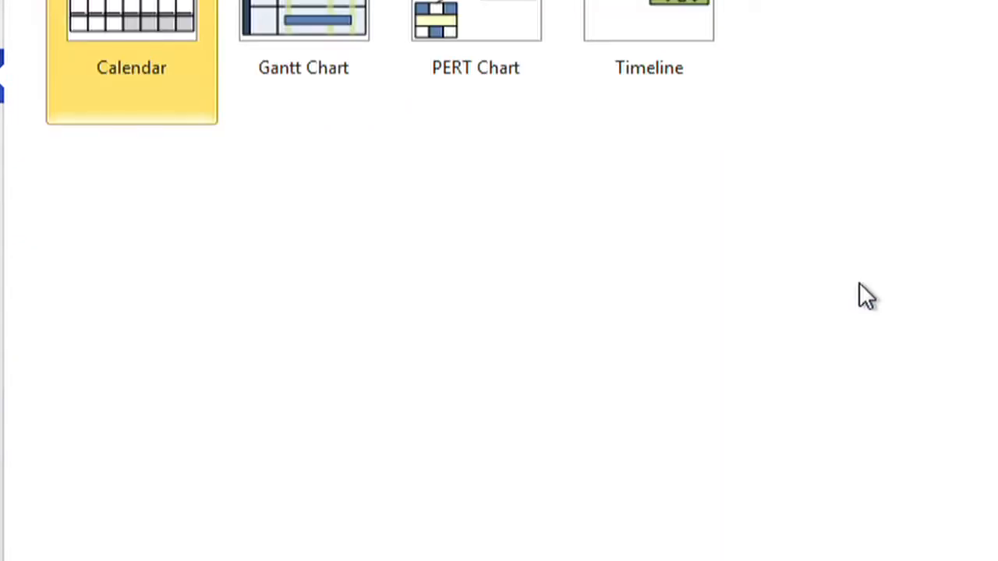
double_click(664, 23)
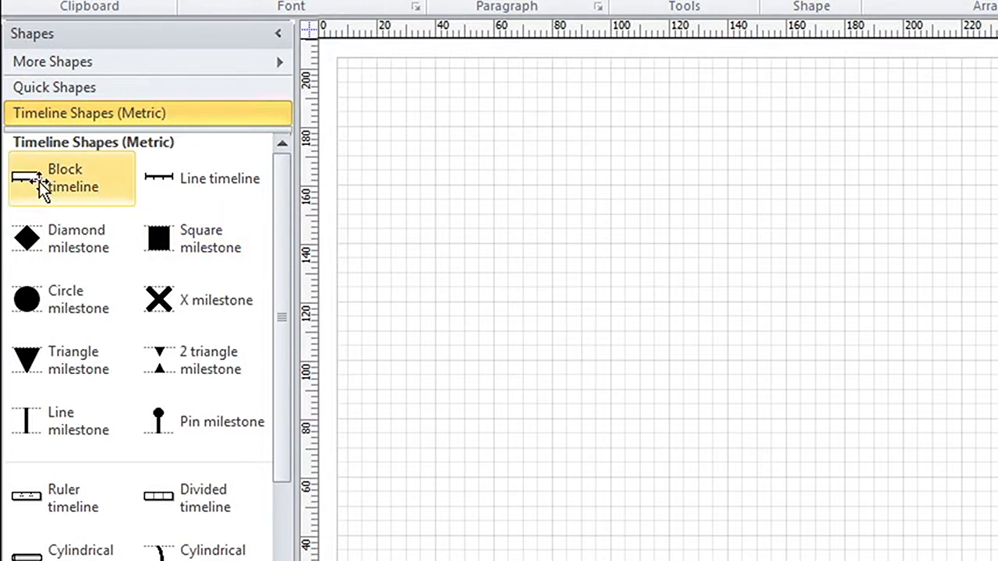
Place a block timeline near the page top and a cylindrical timeline below it, both from 16/11/2011 to 16/05/2012 with the default monthly scale
left_click_drag(38, 180, 754, 156)
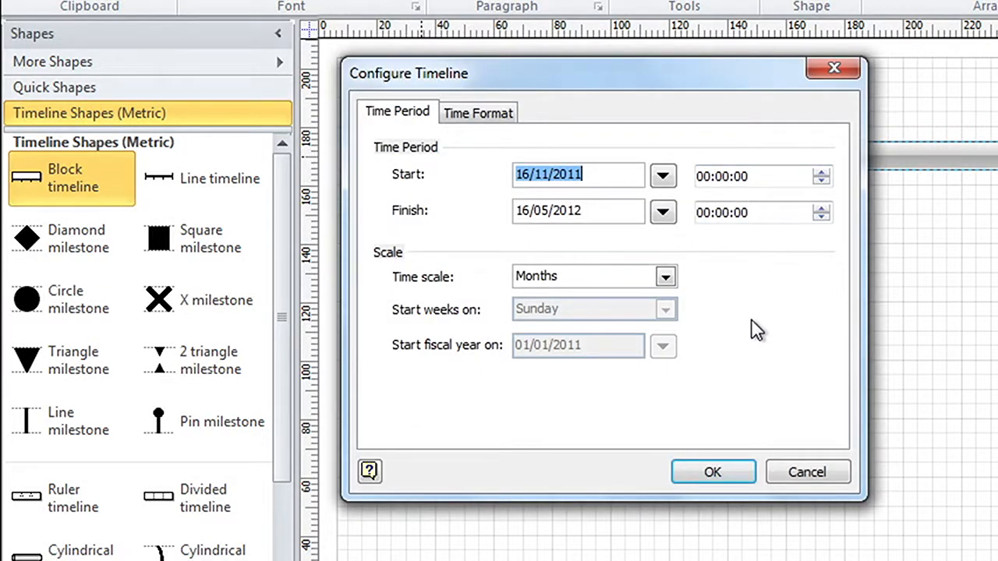
left_click(709, 471)
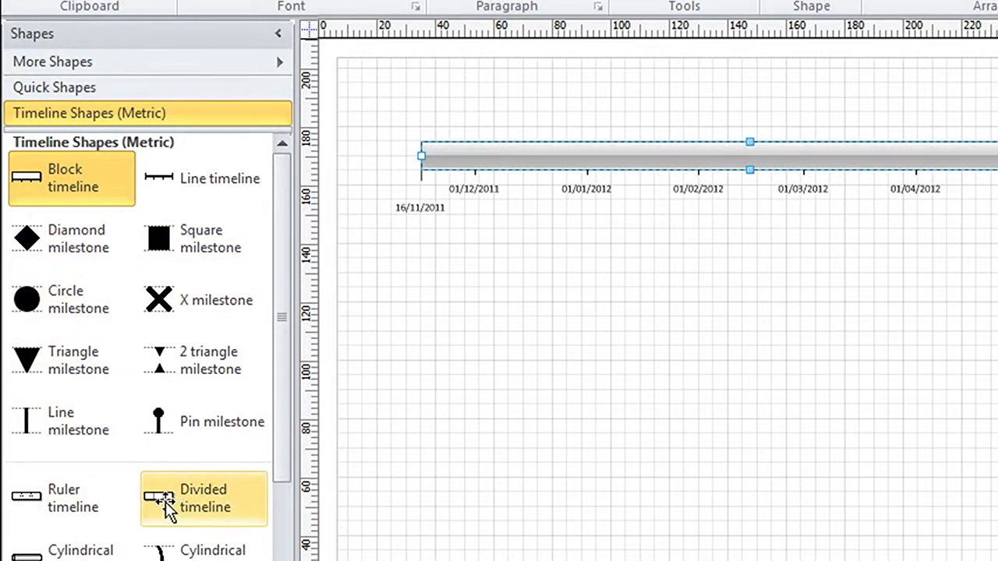
left_click_drag(69, 556, 750, 360)
left_click(712, 471)
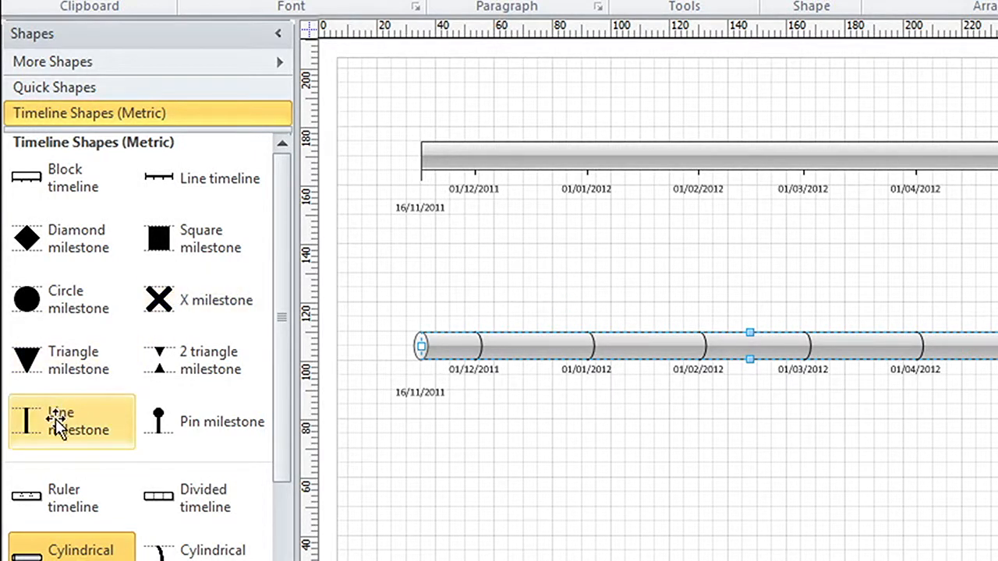
Add a line milestone at 15/01/2012, an X milestone at 17/02/2012 and a square milestone at 20/03/2012 to the block timeline
left_click_drag(31, 425, 638, 173)
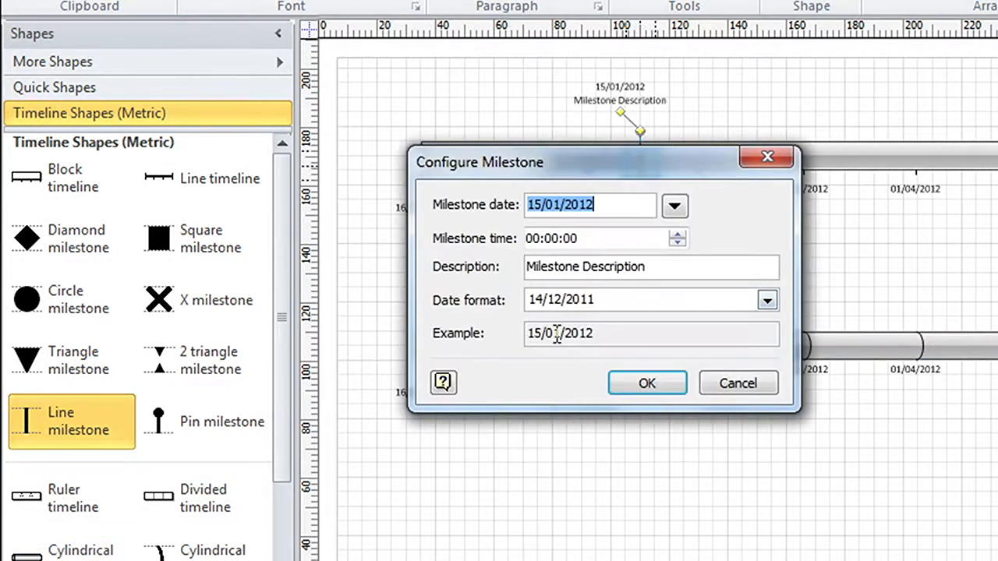
left_click(639, 384)
left_click_drag(163, 305, 756, 160)
key("Return")
left_click_drag(151, 224, 873, 161)
key("Return")
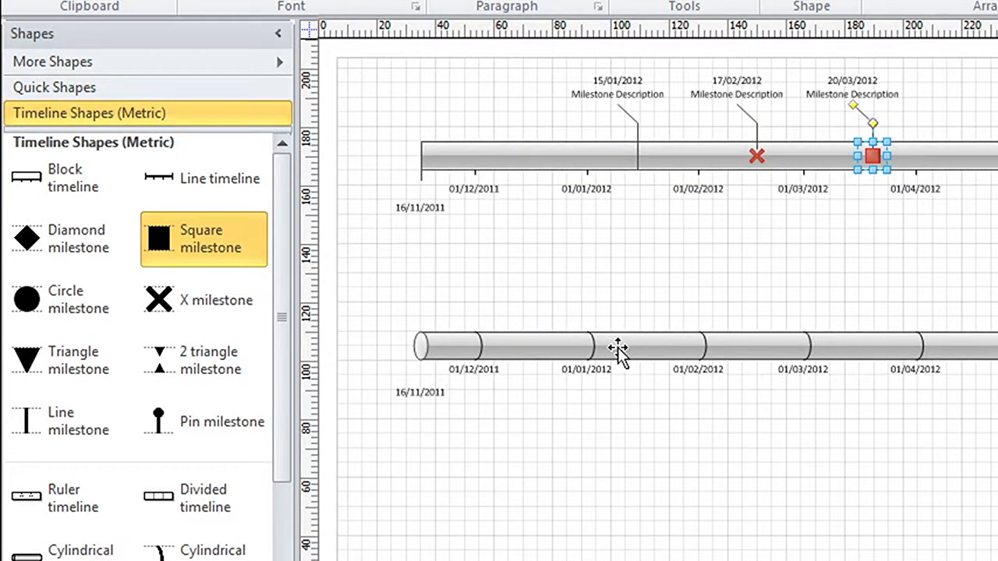
Add a cylindrical milestone at 23/01/2012 and a Today marker to the cylindrical timeline
left_click_drag(173, 552, 665, 349)
left_click(663, 472)
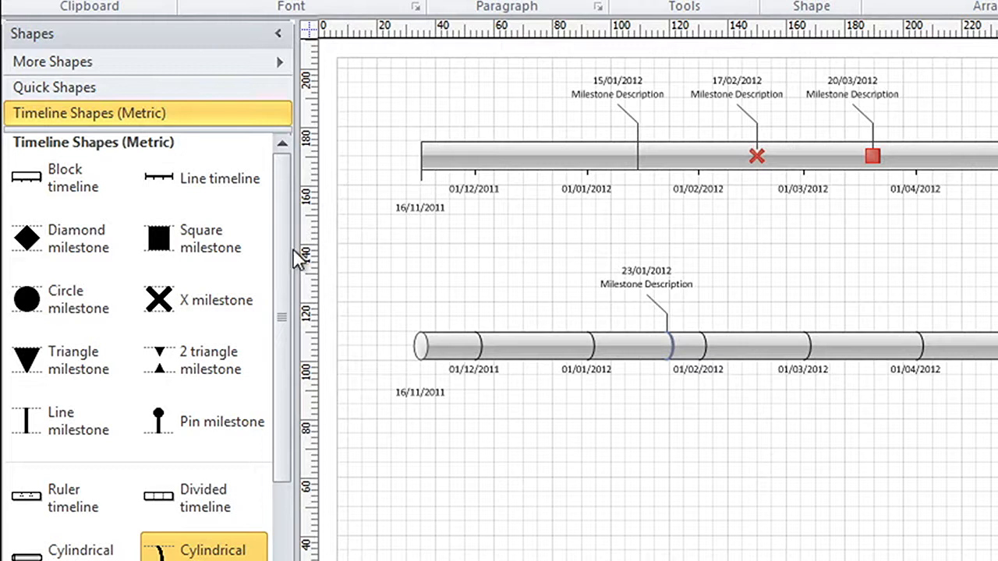
scroll(281, 250, "down", 3)
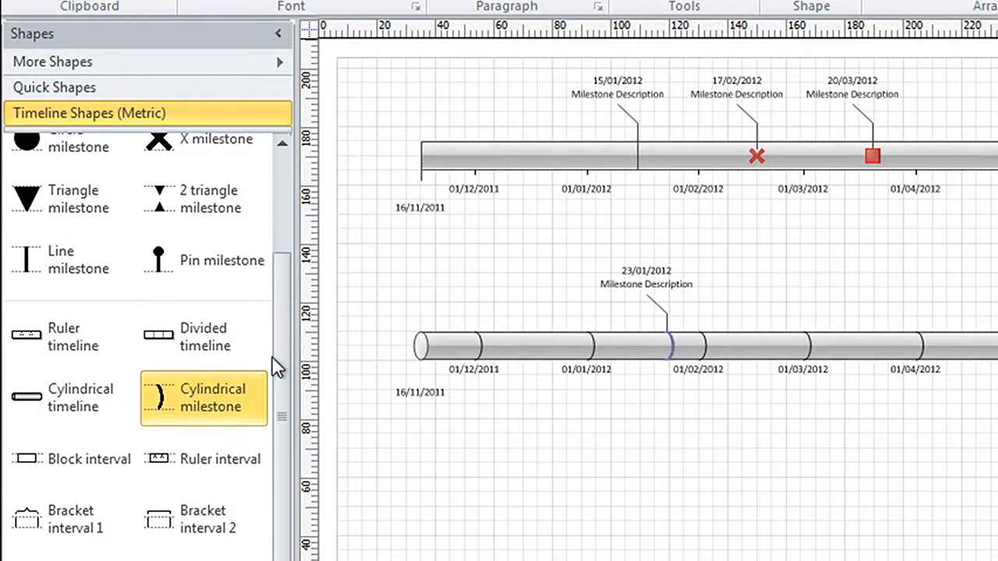
mouse_move(203, 556)
left_mouse_down()
mouse_move(290, 530)
mouse_move(425, 343)
mouse_move(698, 279)
mouse_move(823, 308)
mouse_move(873, 328)
mouse_move(871, 354)
mouse_move(868, 341)
left_mouse_up()
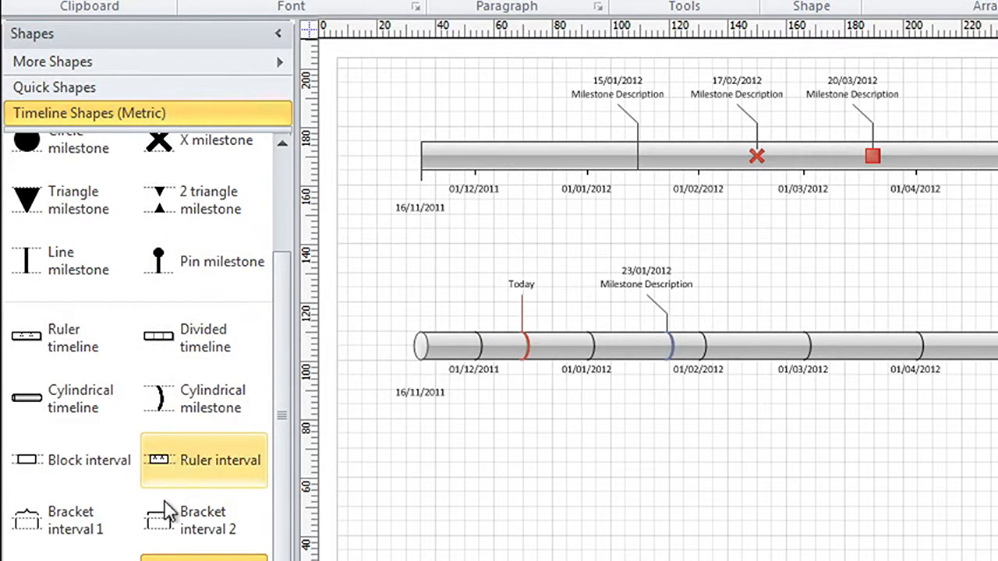
Add a Bracket interval 2 shape to the block timeline, spanning 05/04/2012 to 07/05/2012
left_click_drag(161, 528, 996, 156)
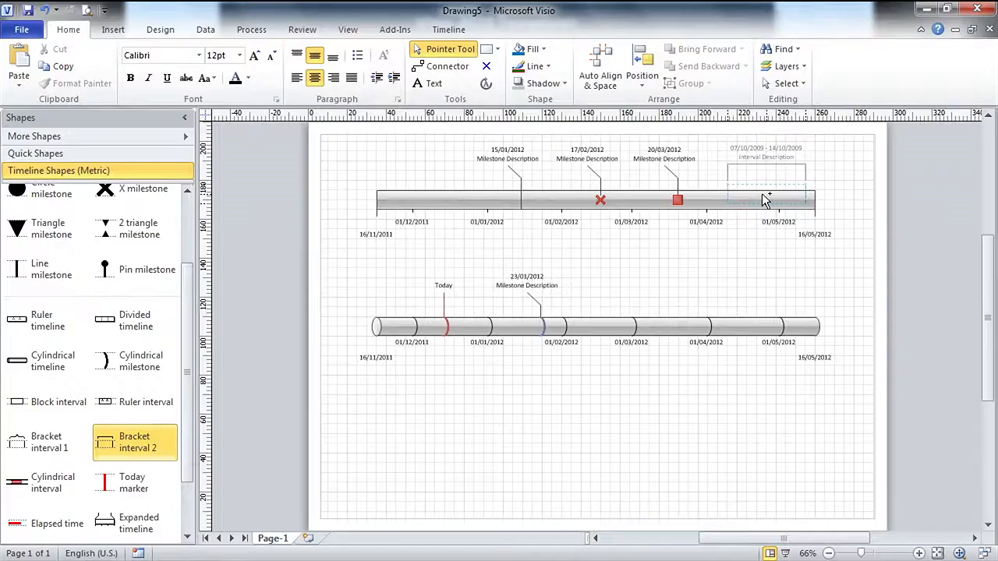
left_click_drag(764, 200, 759, 200)
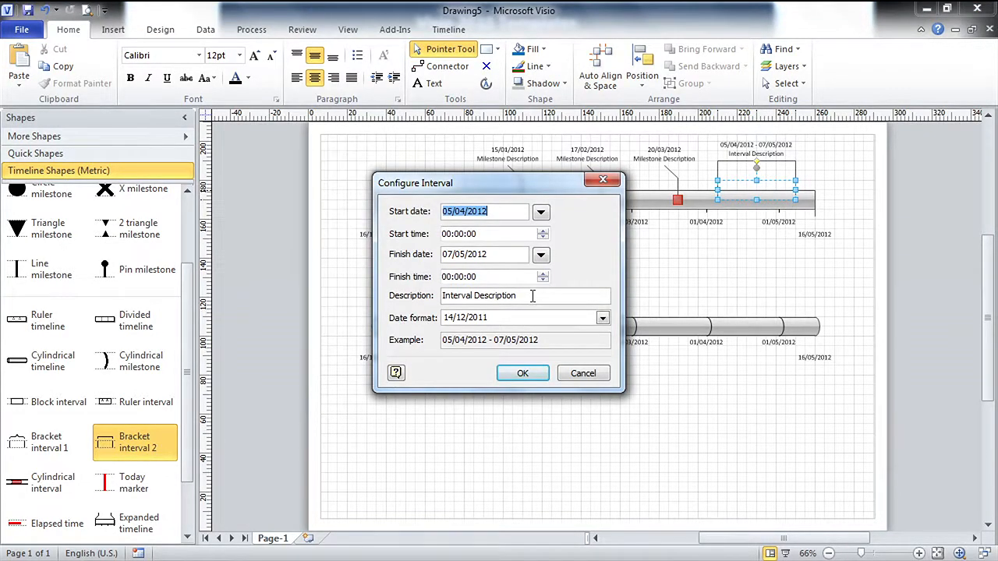
left_click(522, 374)
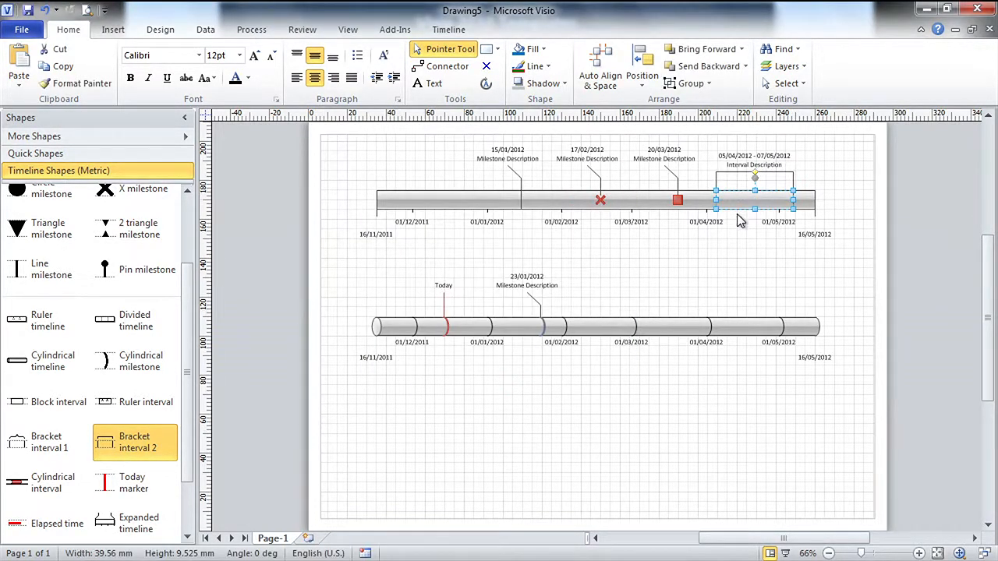
left_click(742, 251)
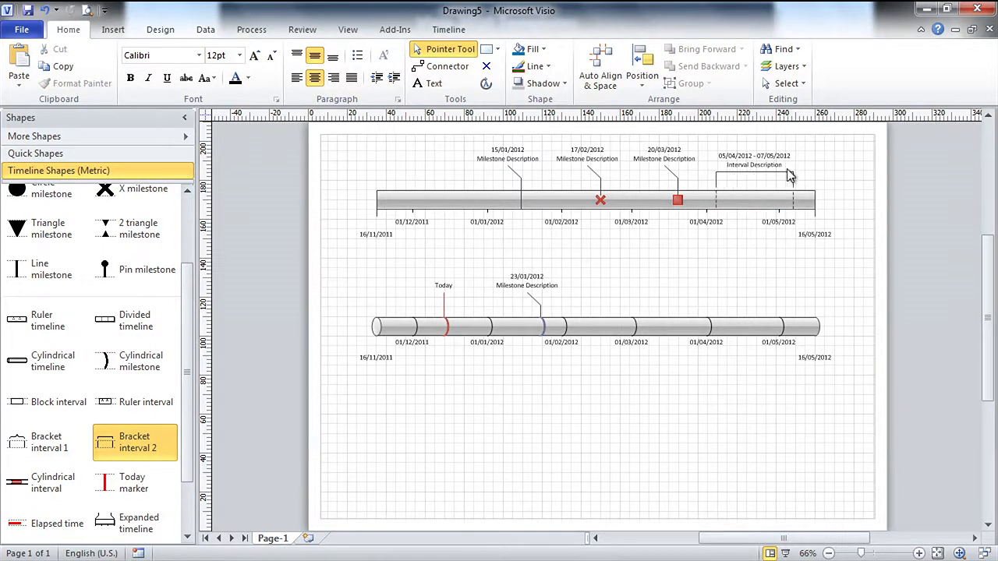